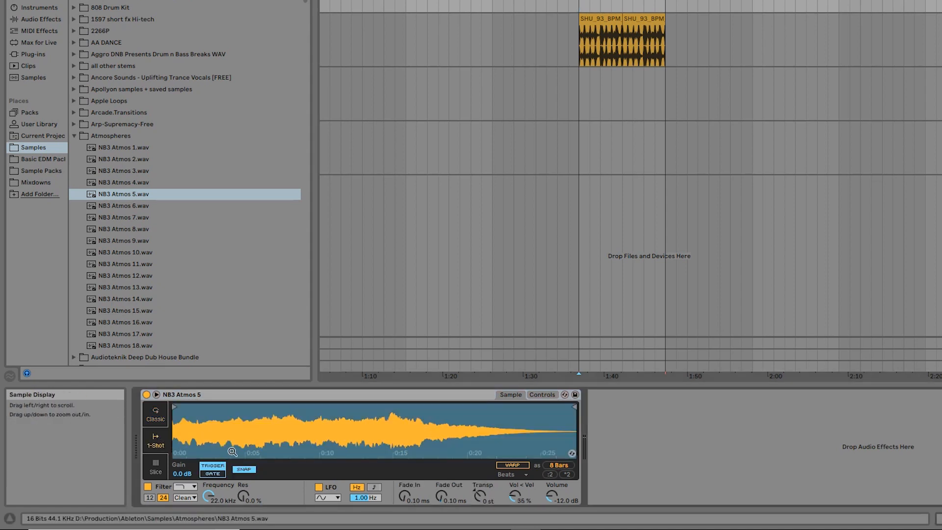
Switch Simpler to Slice mode and turn on warping for the NB3 Atmos 5 sample.
{"action": "left_click", "coordinate": [149, 468]}
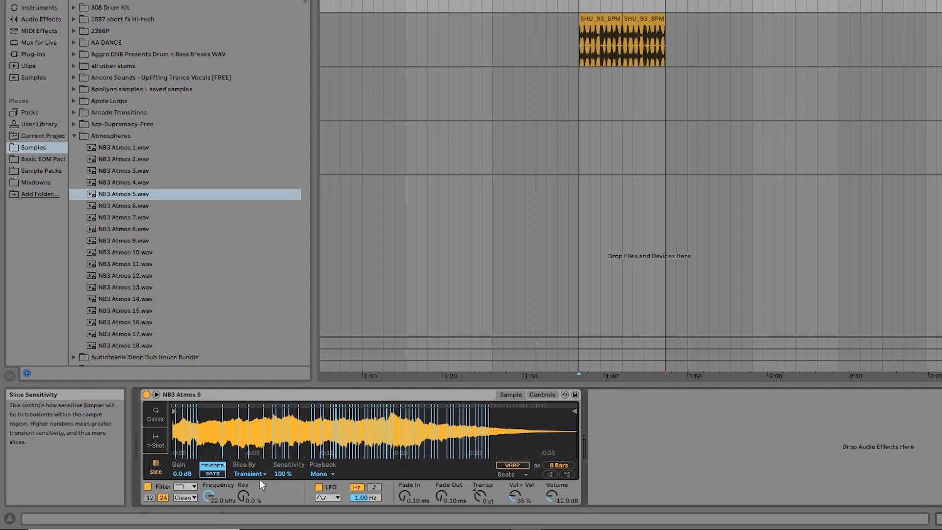
{"action": "left_click", "coordinate": [512, 465]}
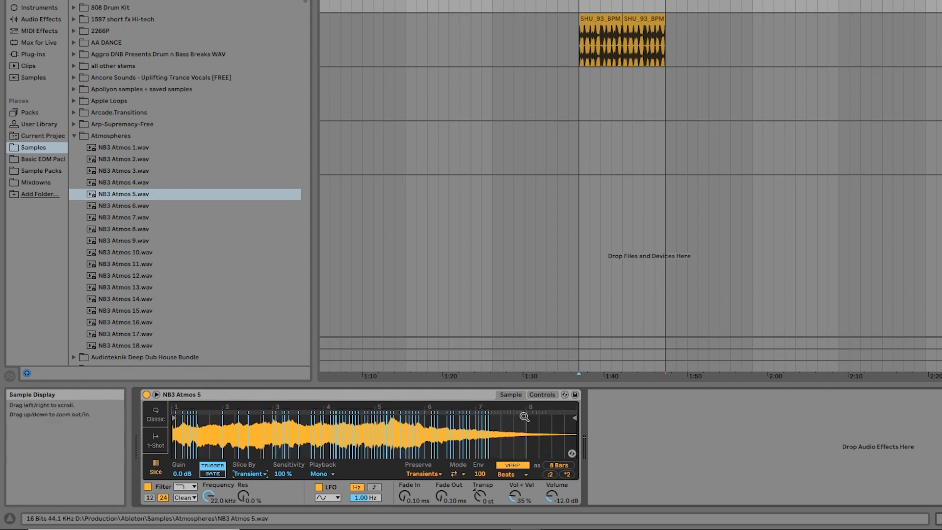
Try the Manual slicing option on the sample, and return to slicing by Transient.
{"action": "left_click", "coordinate": [238, 475]}
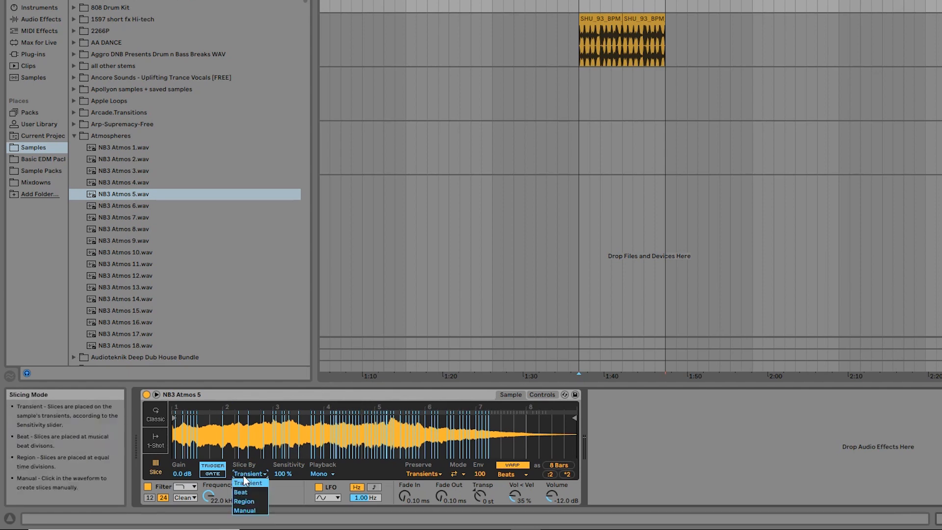
{"action": "left_click", "coordinate": [246, 510]}
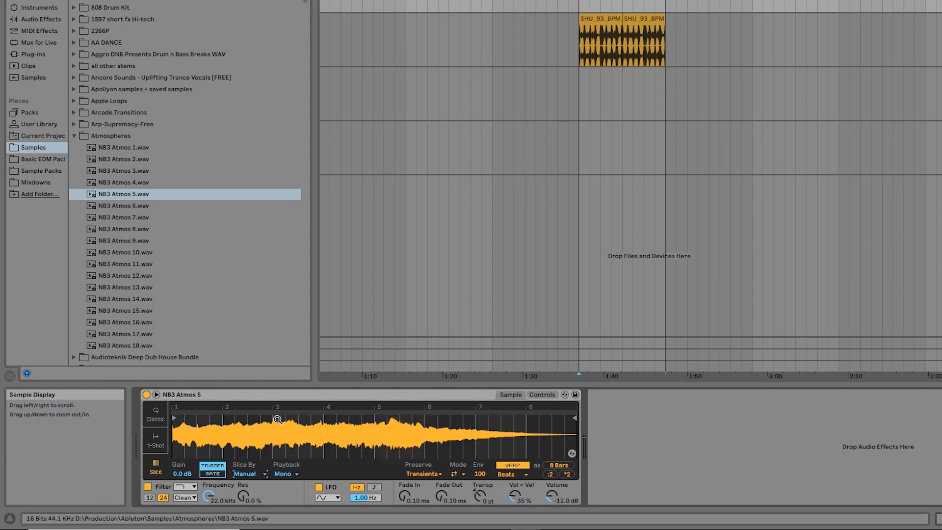
{"action": "left_click", "coordinate": [245, 474]}
{"action": "left_click", "coordinate": [251, 484]}
Inspect the transient slices around bars 3 to 4 of the waveform up close.
{"action": "left_click_drag", "start_coordinate": [267, 422], "coordinate": [267, 442]}
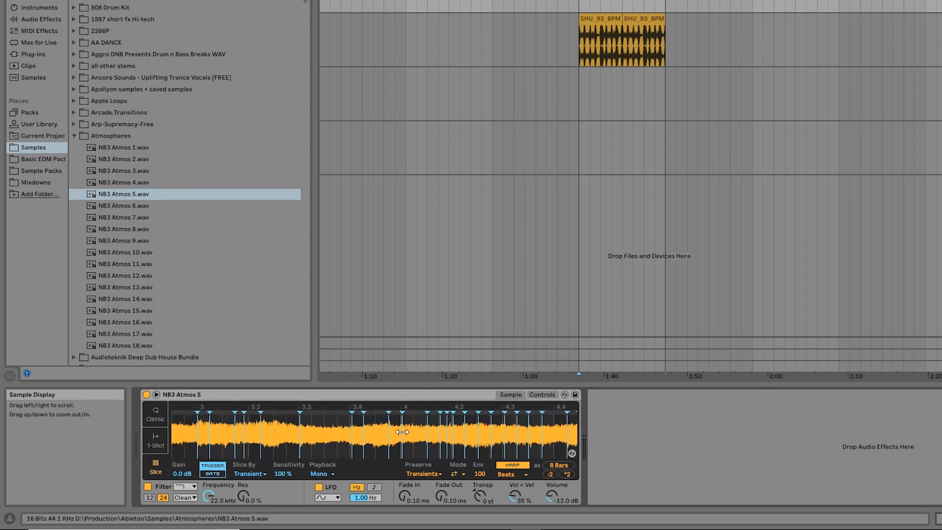
{"action": "left_click_drag", "start_coordinate": [371, 440], "coordinate": [313, 427]}
{"action": "left_click", "coordinate": [355, 451]}
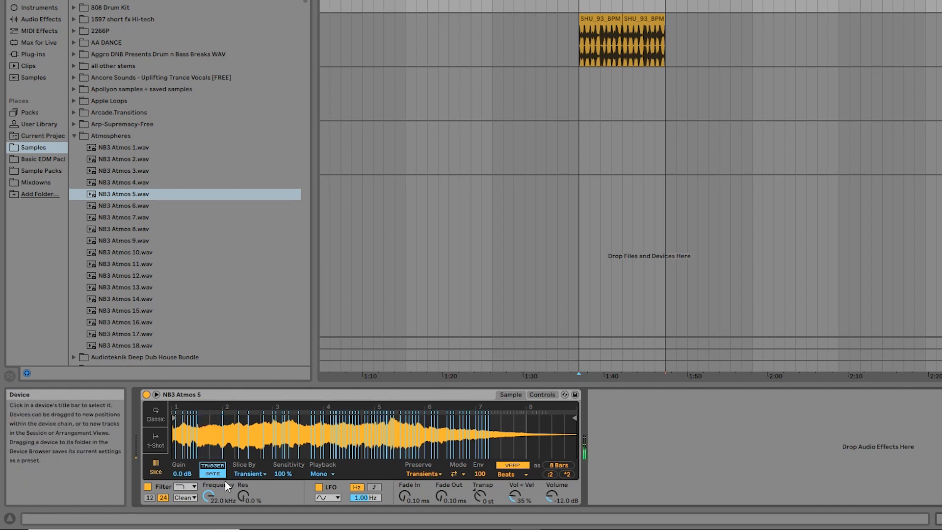
Set the slice playback mode to Poly and toggle Retrigger off and on again.
{"action": "left_click", "coordinate": [319, 474]}
{"action": "left_click", "coordinate": [320, 483]}
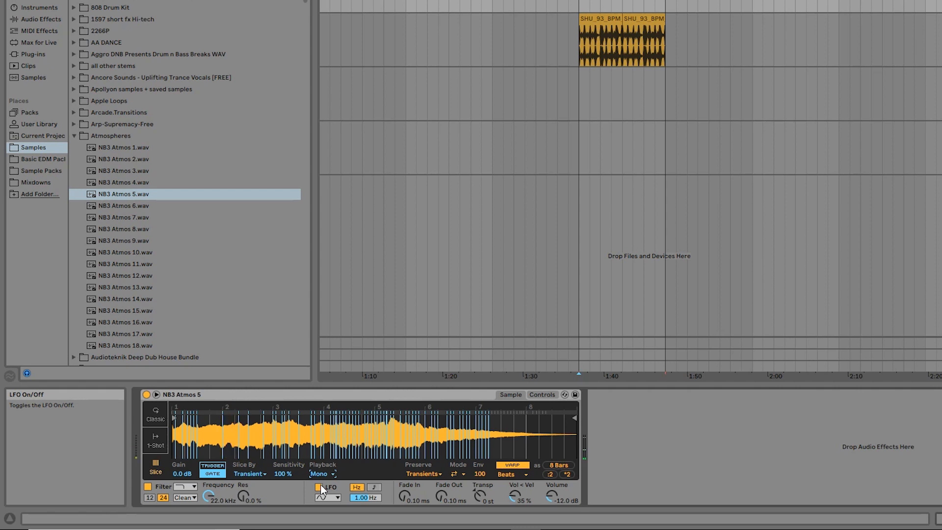
{"action": "left_click", "coordinate": [325, 474]}
{"action": "left_click", "coordinate": [324, 491]}
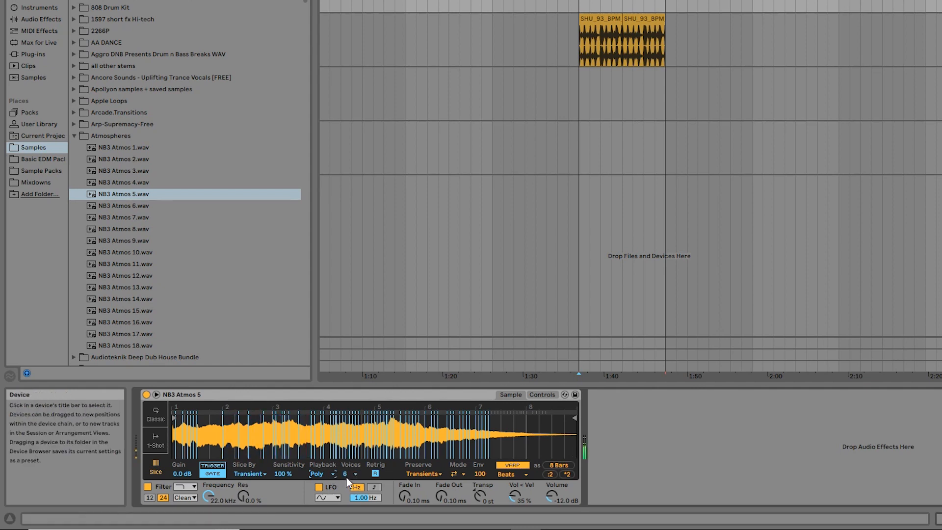
{"action": "left_click", "coordinate": [376, 473]}
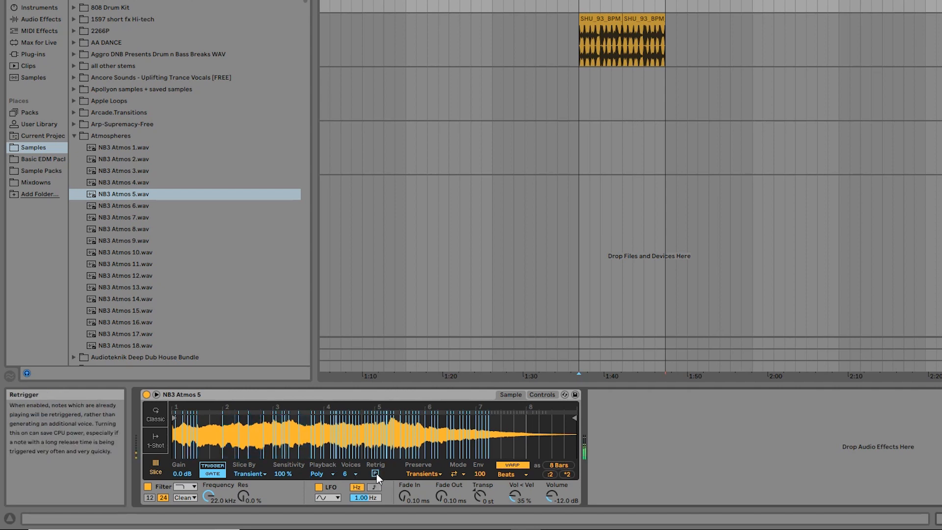
{"action": "left_click", "coordinate": [376, 473]}
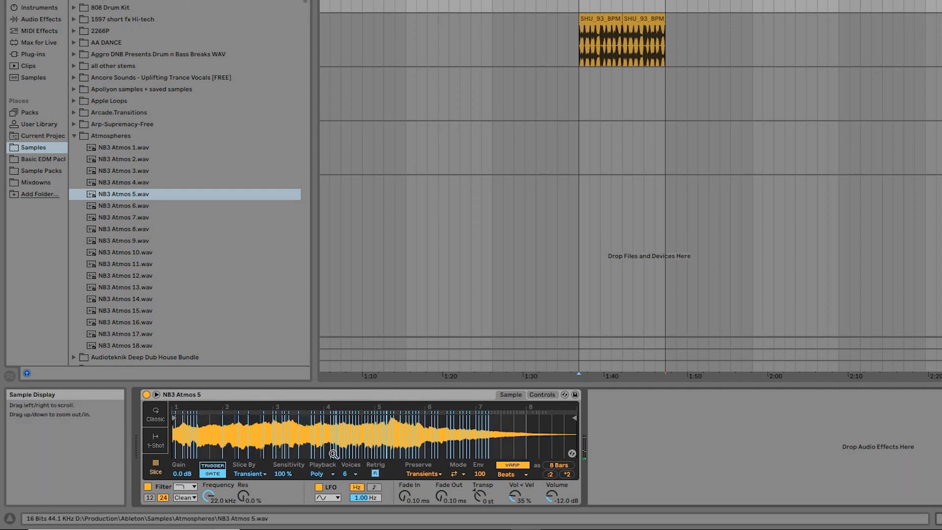
Set the slice playback mode to Thru with Gate triggering.
{"action": "left_click", "coordinate": [316, 473]}
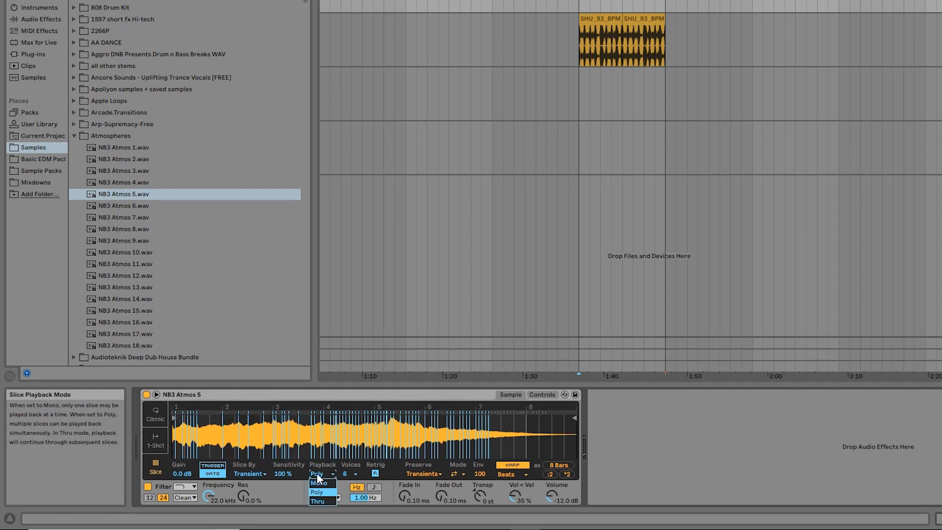
{"action": "left_click", "coordinate": [315, 500]}
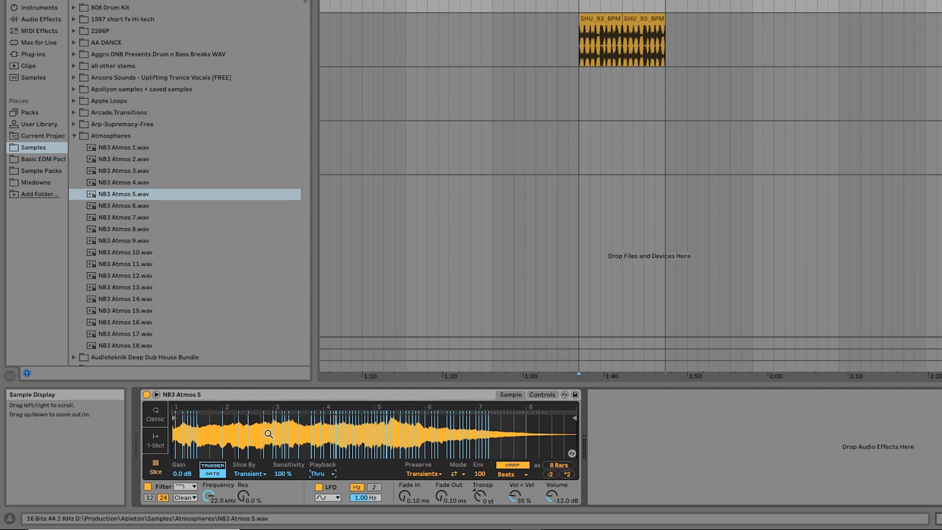
{"action": "left_click", "coordinate": [215, 473]}
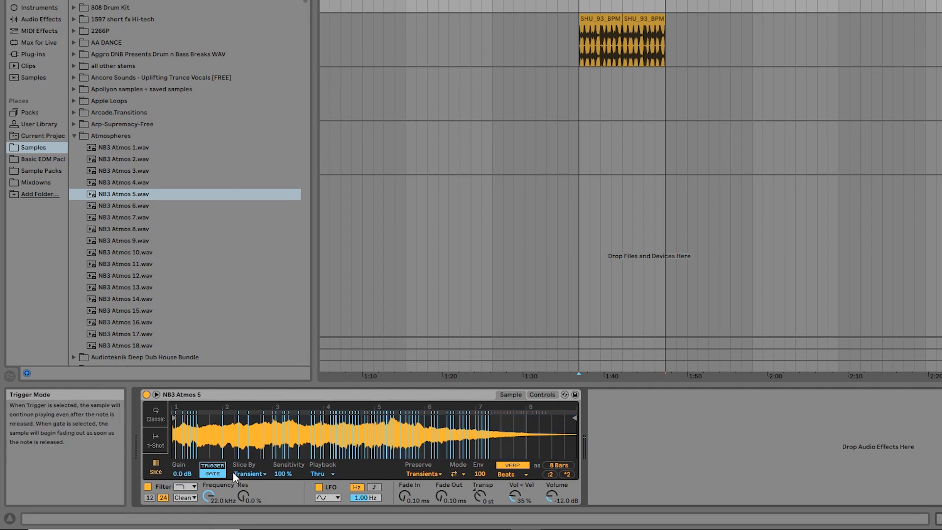
Slice the sample by Region into 16 regions and place the insert mark at the start of the beat clips.
{"action": "left_click", "coordinate": [251, 474]}
{"action": "left_click", "coordinate": [253, 472]}
{"action": "left_click_drag", "start_coordinate": [276, 473], "coordinate": [275, 461]}
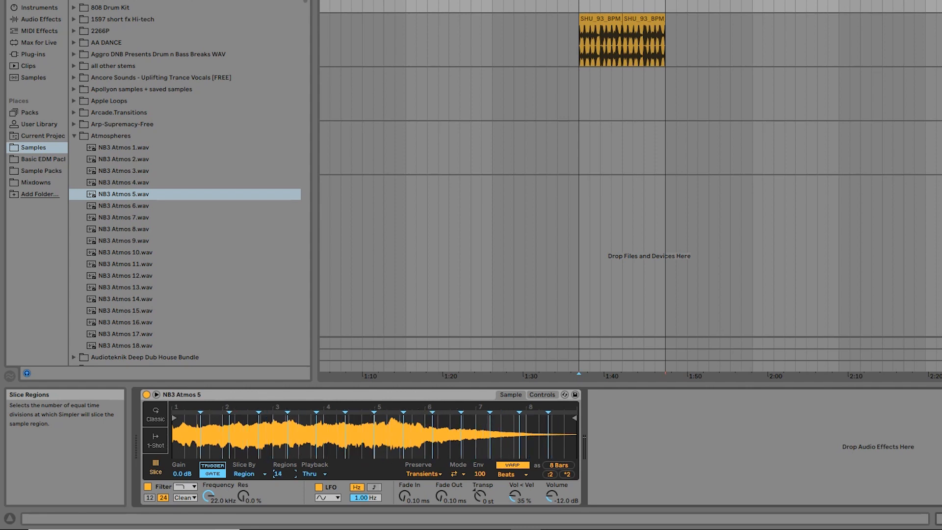
{"action": "left_click", "coordinate": [588, 30]}
{"action": "left_click", "coordinate": [586, 4]}
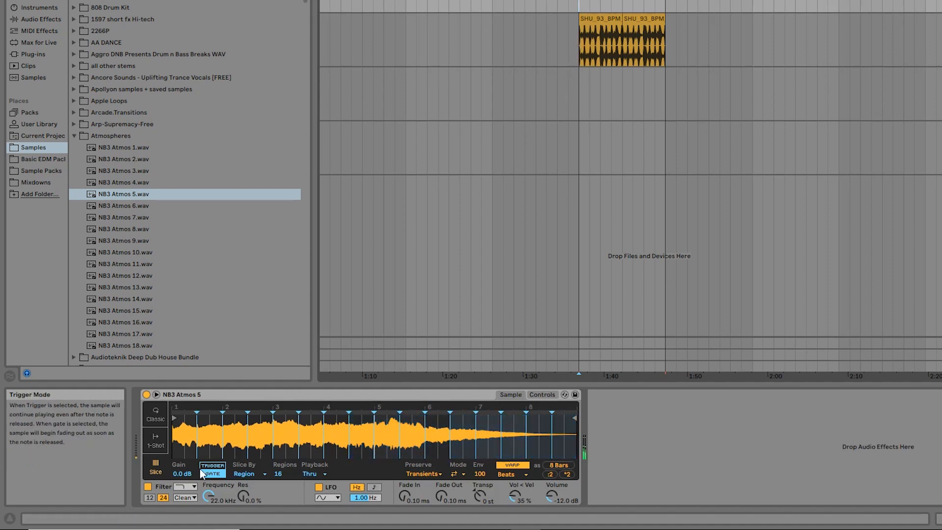
Set the slice playback mode to Mono and audition the slices over the playing beat, stopping playback at the end.
{"action": "left_click", "coordinate": [311, 474]}
{"action": "left_click", "coordinate": [314, 483]}
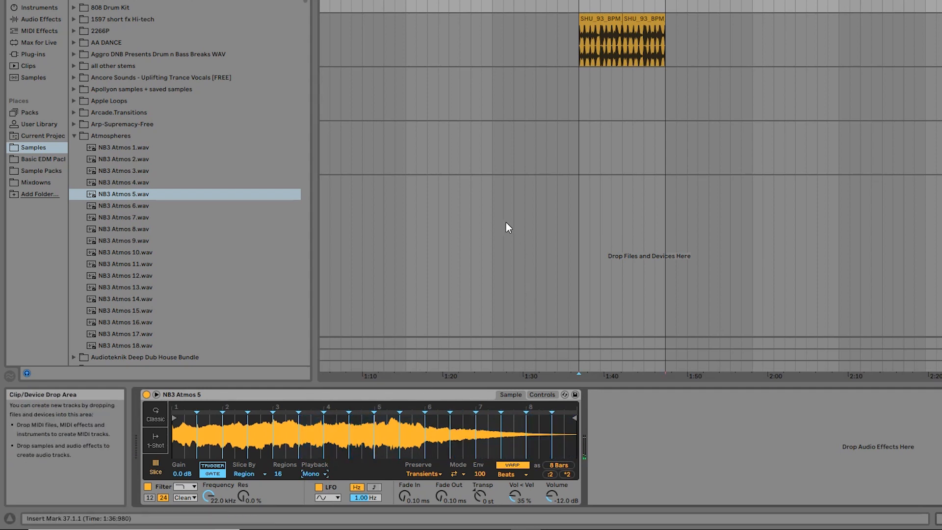
{"action": "key", "text": "space"}
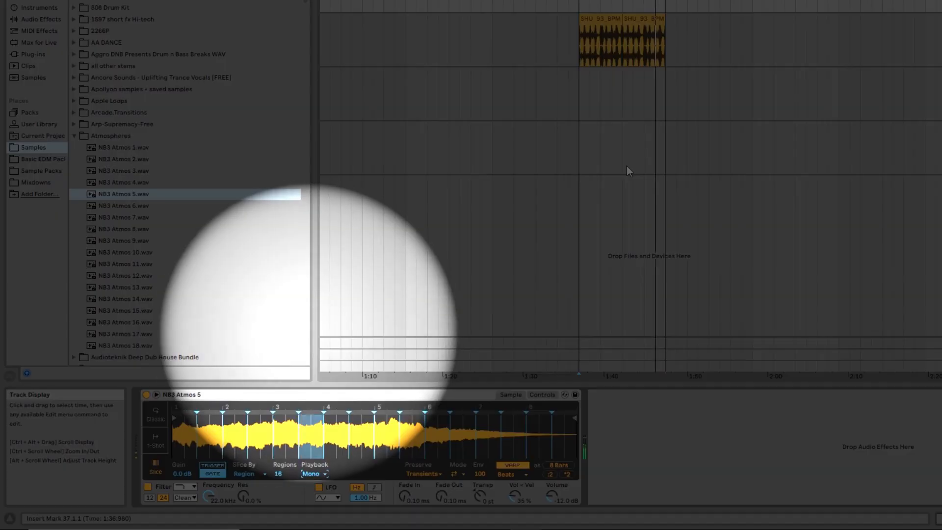
{"action": "key", "text": "space"}
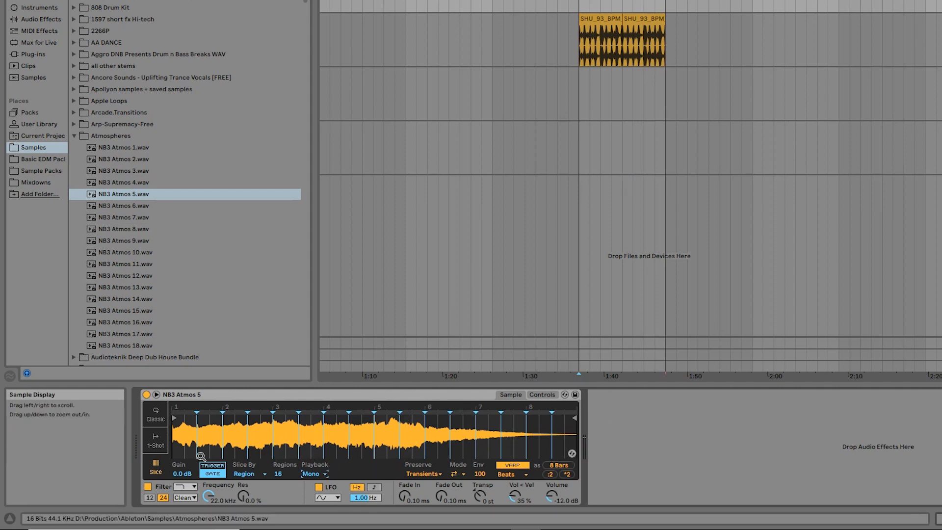
Switch Simpler to 1-Shot mode and audition the sample with Gate triggering.
{"action": "left_click", "coordinate": [159, 435]}
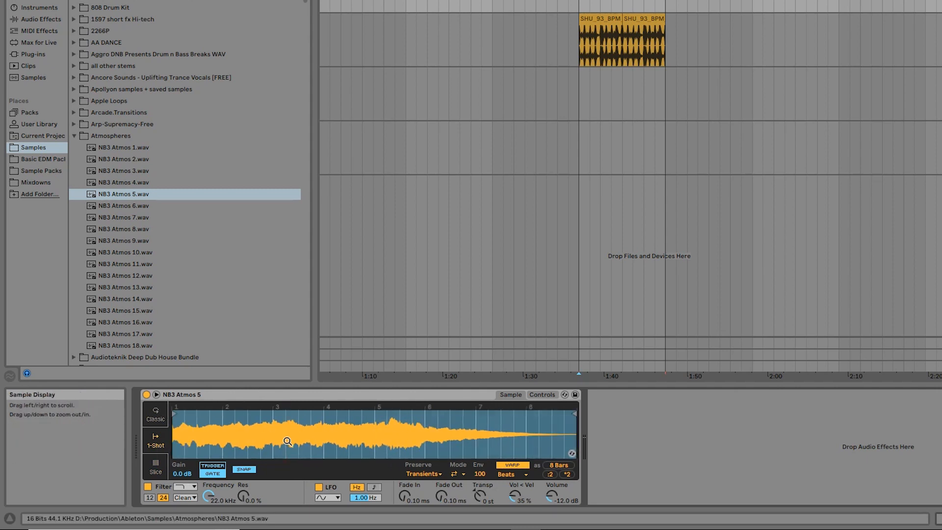
{"action": "key", "text": "a"}
{"action": "left_click", "coordinate": [212, 472]}
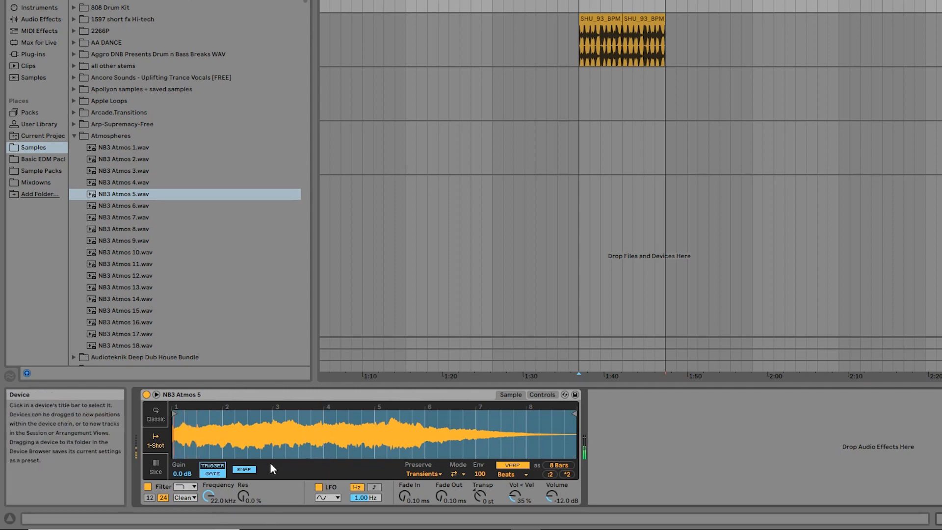
{"action": "left_click", "coordinate": [511, 476]}
{"action": "left_click", "coordinate": [513, 477]}
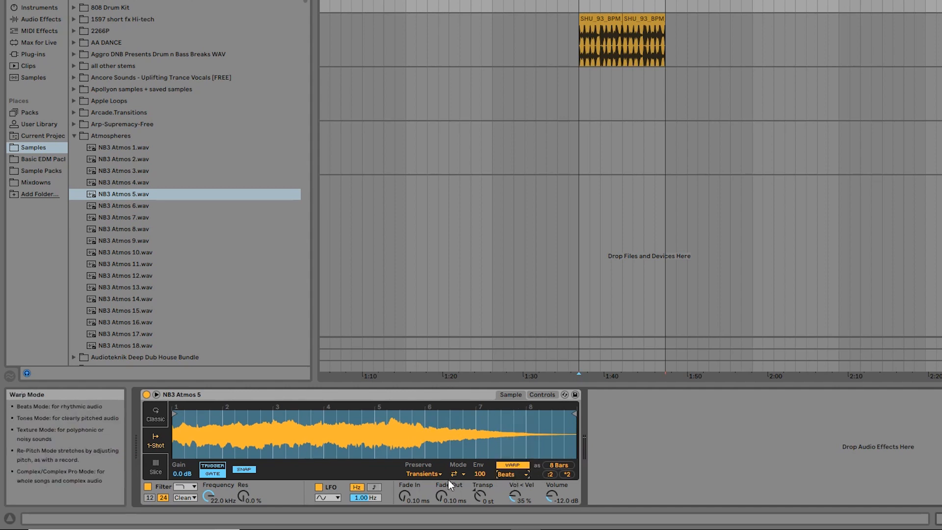
{"action": "left_click", "coordinate": [510, 475]}
{"action": "left_click", "coordinate": [514, 476]}
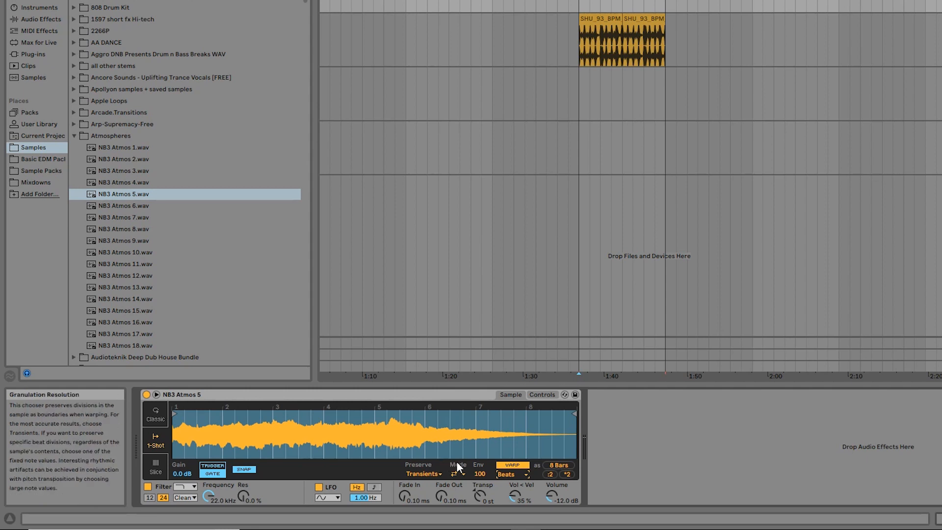
Set the warp mode to Tones and lower the grain size to about 12.69.
{"action": "left_click", "coordinate": [506, 474]}
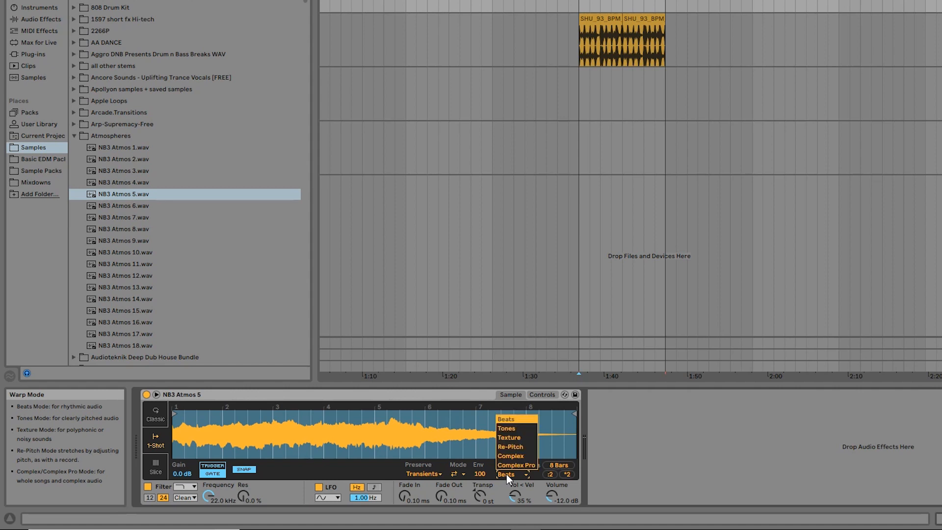
{"action": "left_click", "coordinate": [507, 428]}
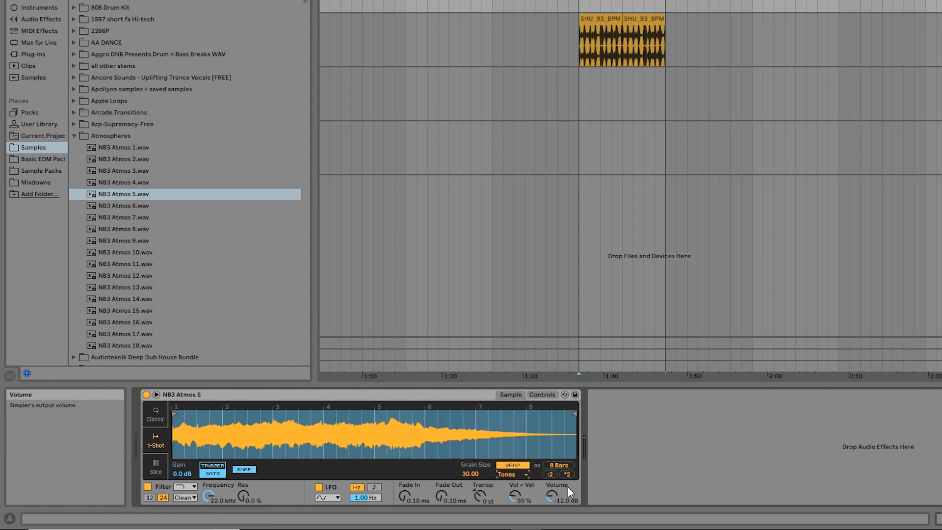
{"action": "left_click_drag", "start_coordinate": [474, 475], "coordinate": [475, 490]}
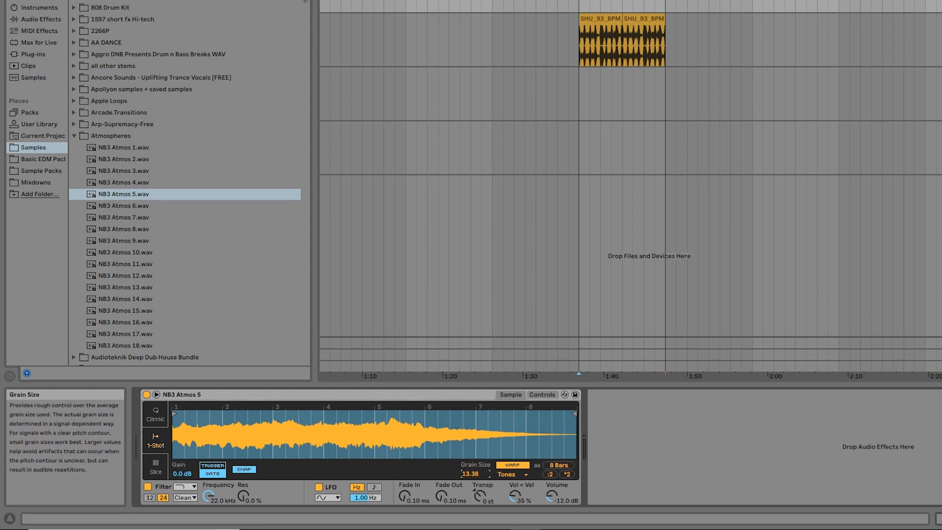
Double the sample's warped length repeatedly until it spans about 64 bars, and raise the grain size to 62.88.
{"action": "left_click", "coordinate": [561, 474]}
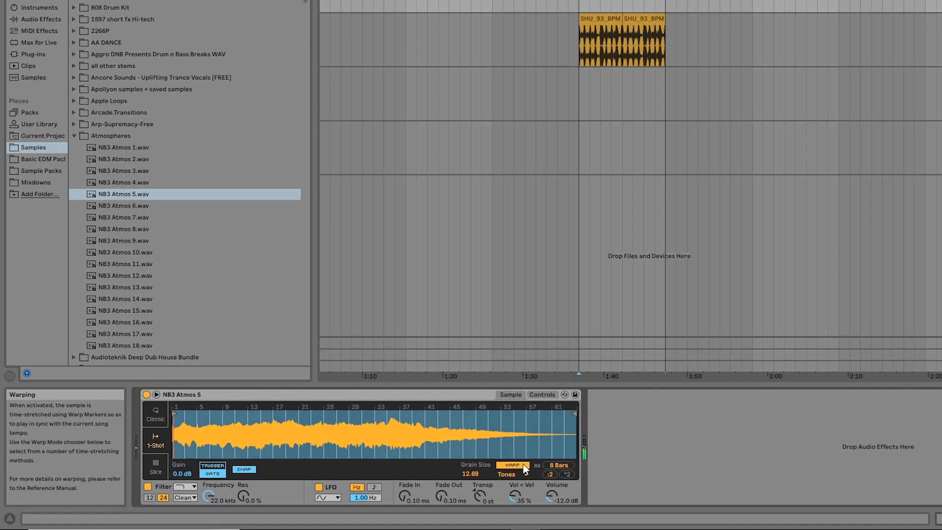
{"action": "mouse_move", "coordinate": [470, 474]}
{"action": "left_mouse_down"}
{"action": "mouse_move", "coordinate": [471, 438]}
{"action": "mouse_move", "coordinate": [471, 474]}
{"action": "mouse_move", "coordinate": [471, 466]}
{"action": "left_mouse_up"}
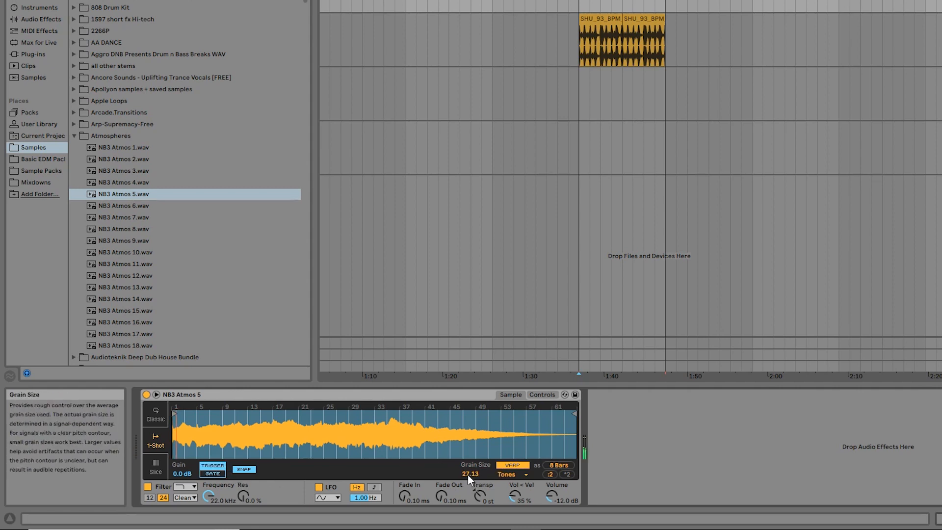
{"action": "left_click_drag", "start_coordinate": [468, 472], "coordinate": [468, 444]}
Change the filter type to the notch shape and sweep its frequency, ending at 22.0 kHz.
{"action": "left_click", "coordinate": [180, 487]}
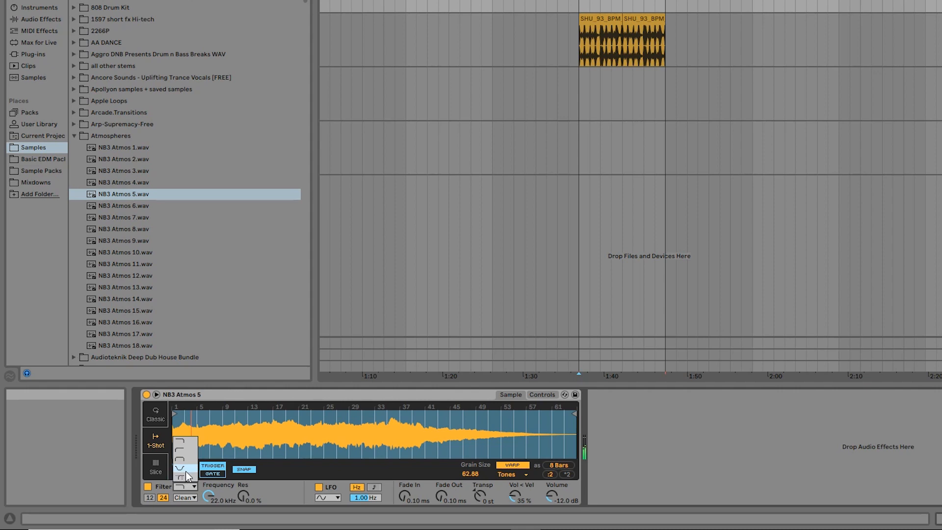
{"action": "left_click", "coordinate": [185, 470]}
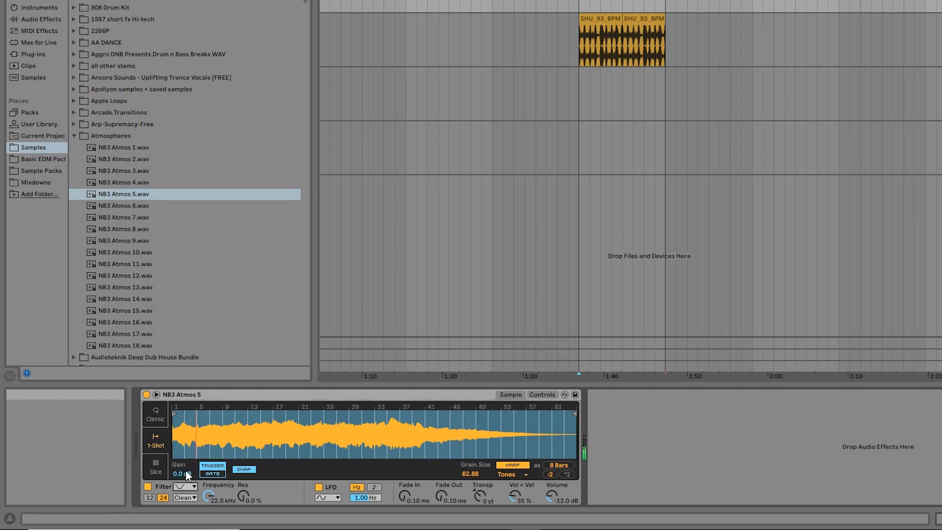
{"action": "left_click_drag", "start_coordinate": [208, 497], "coordinate": [208, 470]}
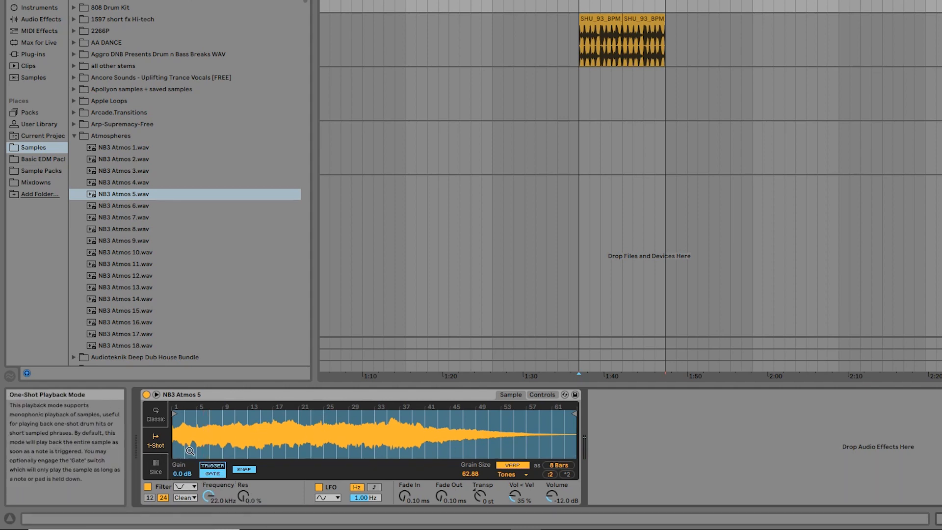
Switch Simpler to Classic mode with Loop enabled, setting the start to 28.1 % and the length to 16.4 %.
{"action": "left_click", "coordinate": [156, 419]}
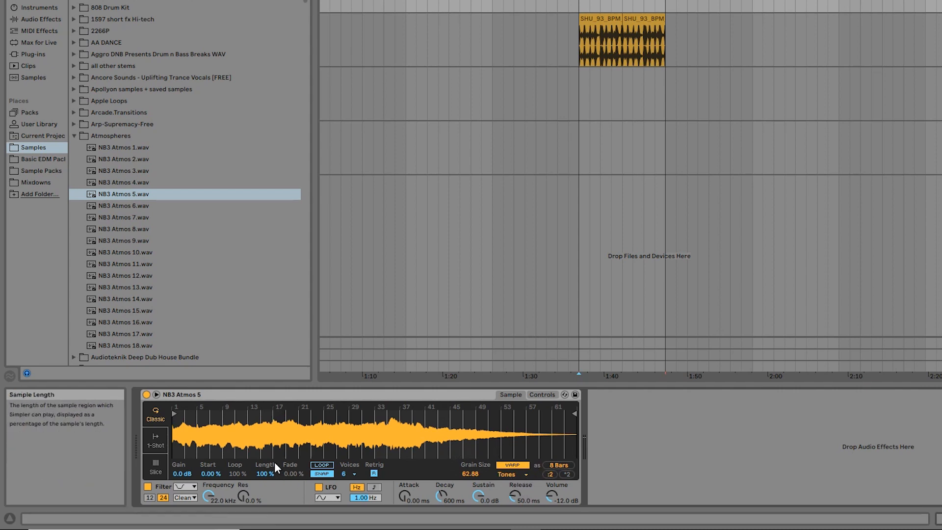
{"action": "left_click", "coordinate": [322, 465]}
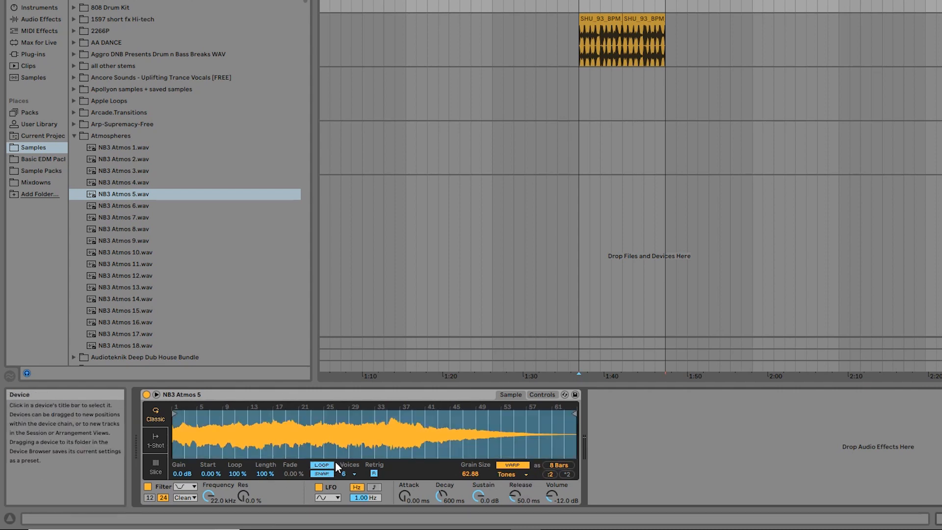
{"action": "left_click_drag", "start_coordinate": [260, 473], "coordinate": [208, 444]}
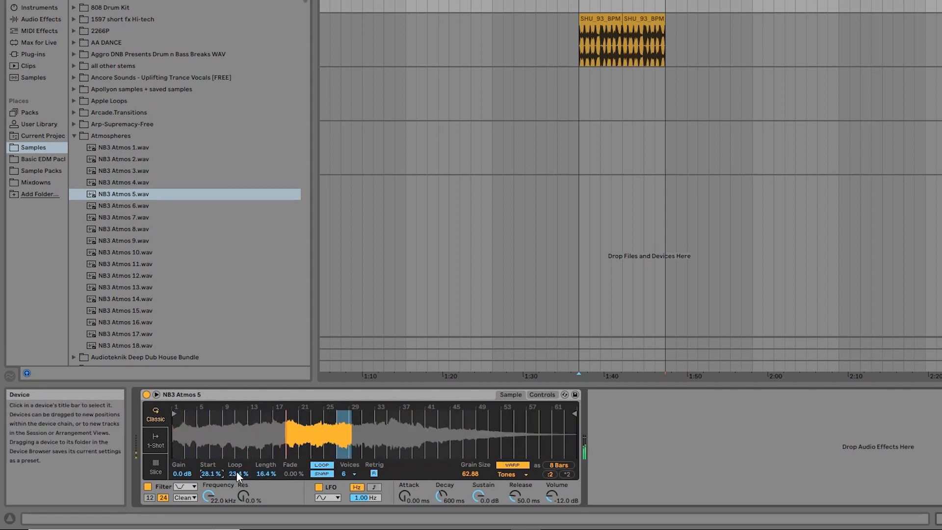
Shorten the sample length to 10.2 % and set the loop length to 100 % so the whole region loops.
{"action": "left_click_drag", "start_coordinate": [234, 474], "coordinate": [240, 495]}
{"action": "mouse_move", "coordinate": [278, 430]}
{"action": "left_mouse_down"}
{"action": "mouse_move", "coordinate": [280, 483]}
{"action": "mouse_move", "coordinate": [238, 430]}
{"action": "mouse_move", "coordinate": [248, 432]}
{"action": "left_mouse_up"}
{"action": "left_click_drag", "start_coordinate": [237, 473], "coordinate": [238, 437]}
{"action": "left_click_drag", "start_coordinate": [266, 473], "coordinate": [237, 483]}
{"action": "left_click_drag", "start_coordinate": [412, 432], "coordinate": [304, 431]}
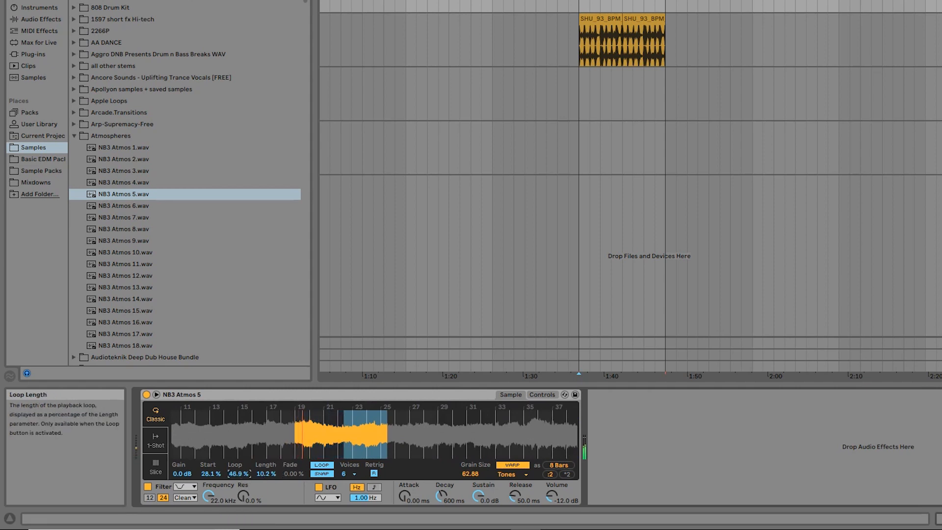
{"action": "left_click_drag", "start_coordinate": [252, 470], "coordinate": [252, 457]}
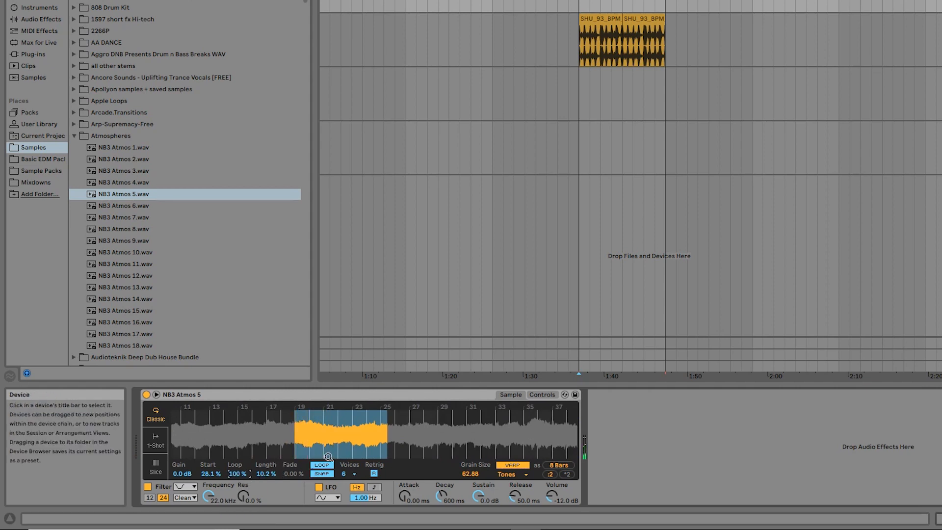
Replace the sample with biab_snappy_snare_14.wav from the BIB-Snares folder, with length 7.81 % and loop 13.3 %.
{"action": "left_click_drag", "start_coordinate": [323, 417], "coordinate": [320, 392]}
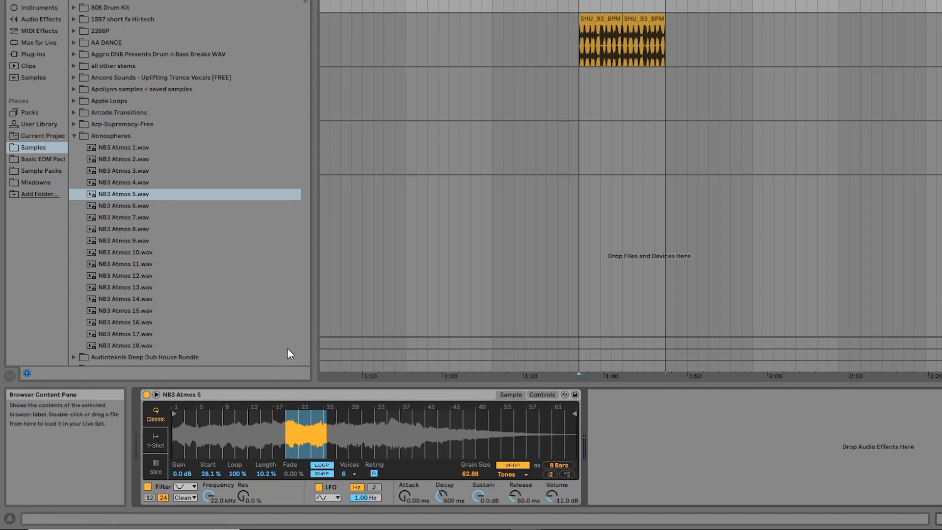
{"action": "scroll", "coordinate": [267, 241], "scroll_direction": "down", "scroll_amount": 3}
{"action": "scroll", "coordinate": [266, 241], "scroll_direction": "down", "scroll_amount": 3}
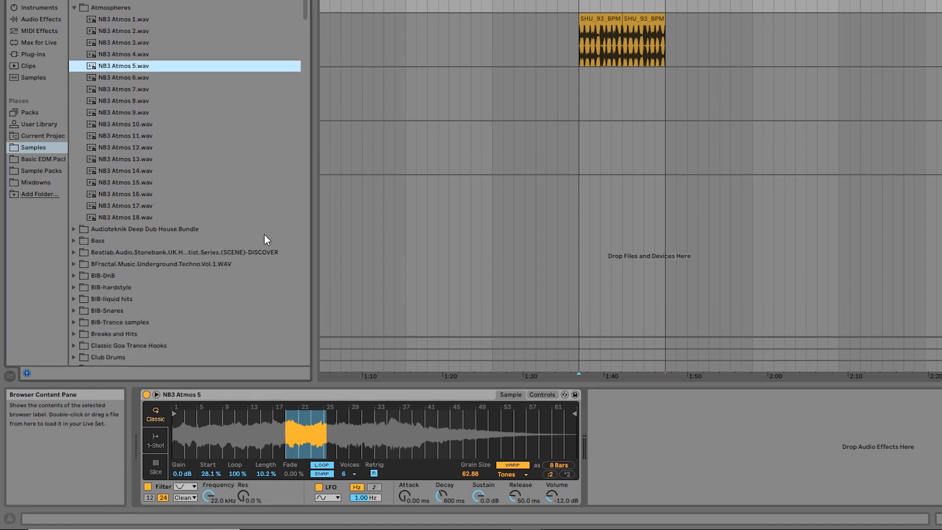
{"action": "left_click", "coordinate": [146, 206]}
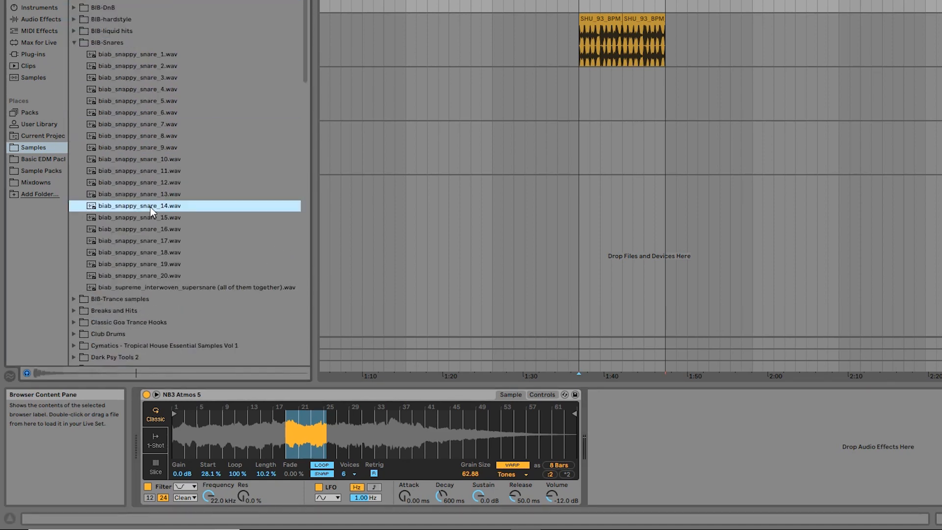
{"action": "left_click_drag", "start_coordinate": [360, 456], "coordinate": [349, 432]}
{"action": "left_click_drag", "start_coordinate": [236, 474], "coordinate": [266, 477]}
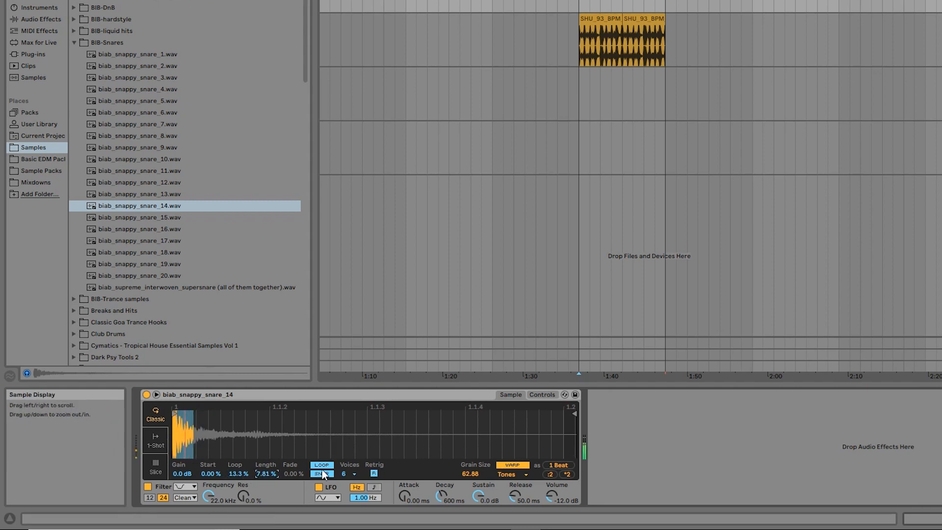
Change the filter type to band-pass and lower its frequency to 1.67 kHz.
{"action": "left_click", "coordinate": [195, 492]}
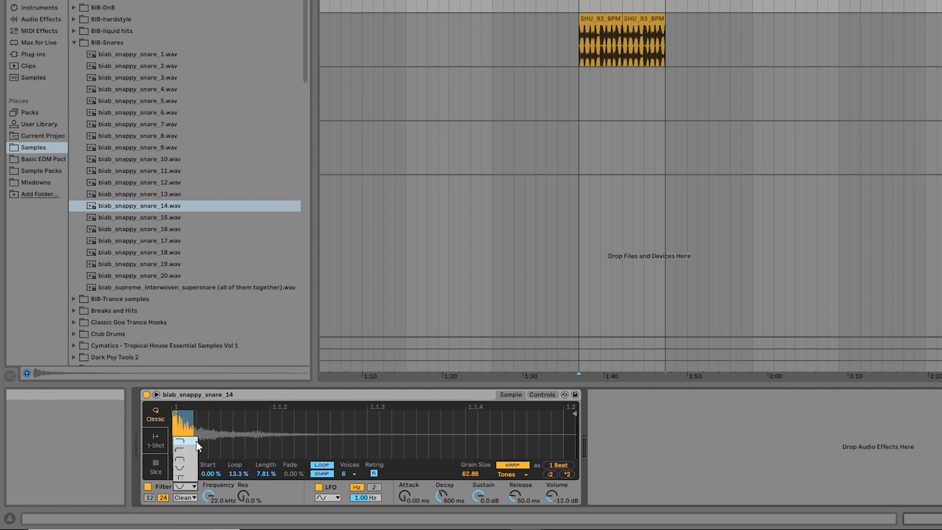
{"action": "left_click", "coordinate": [190, 451]}
{"action": "left_click", "coordinate": [183, 488]}
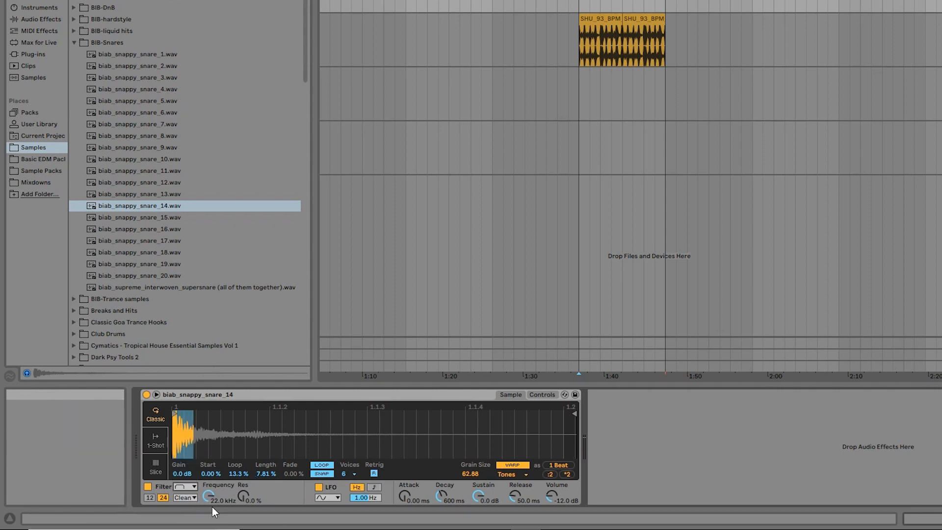
{"action": "left_click_drag", "start_coordinate": [209, 497], "coordinate": [208, 529]}
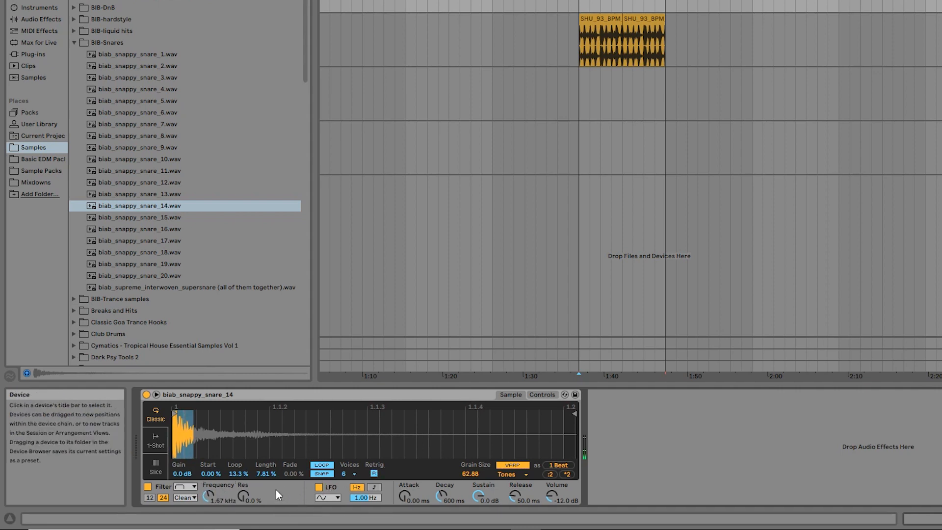
Slow the LFO rate to 0.10 Hz, and in Simpler's controls view shift the filter to 455 Hz with 37 % resonance.
{"action": "left_click", "coordinate": [408, 494]}
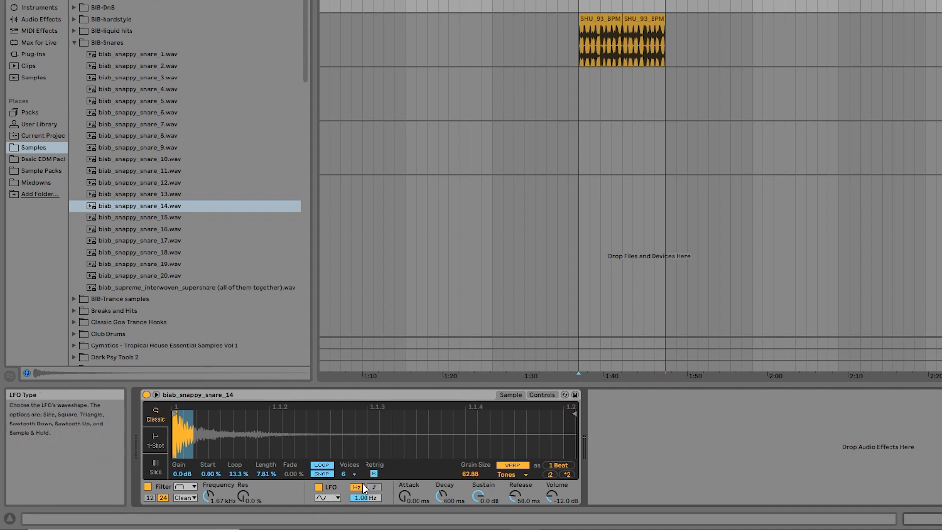
{"action": "left_click_drag", "start_coordinate": [365, 498], "coordinate": [364, 513]}
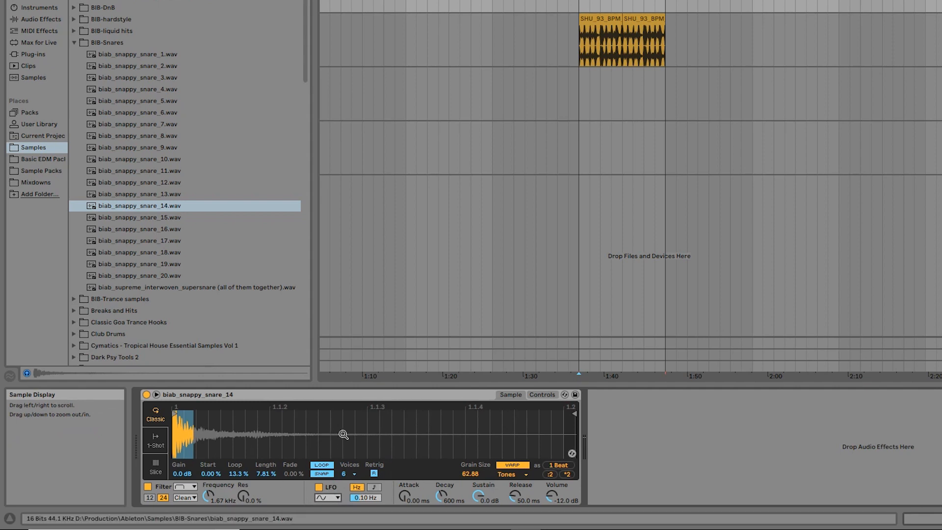
{"action": "left_click", "coordinate": [535, 394]}
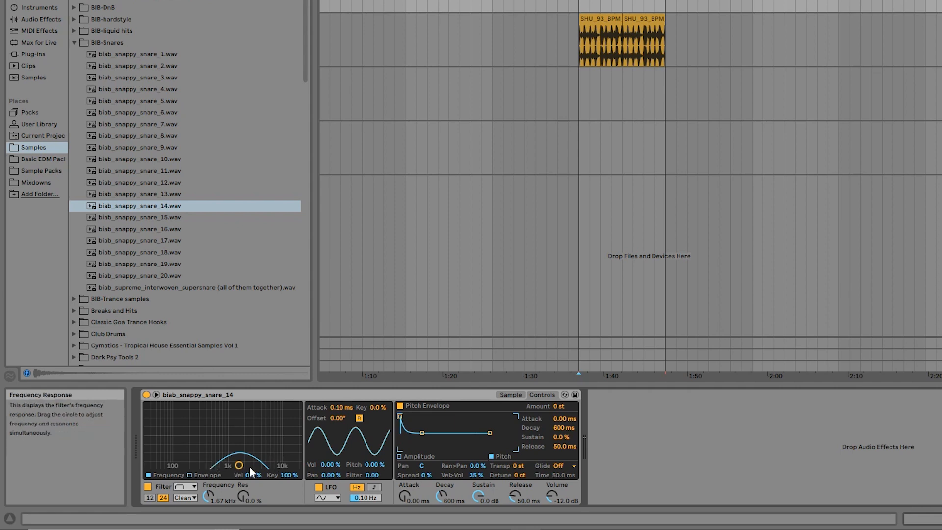
{"action": "left_click_drag", "start_coordinate": [239, 465], "coordinate": [210, 447]}
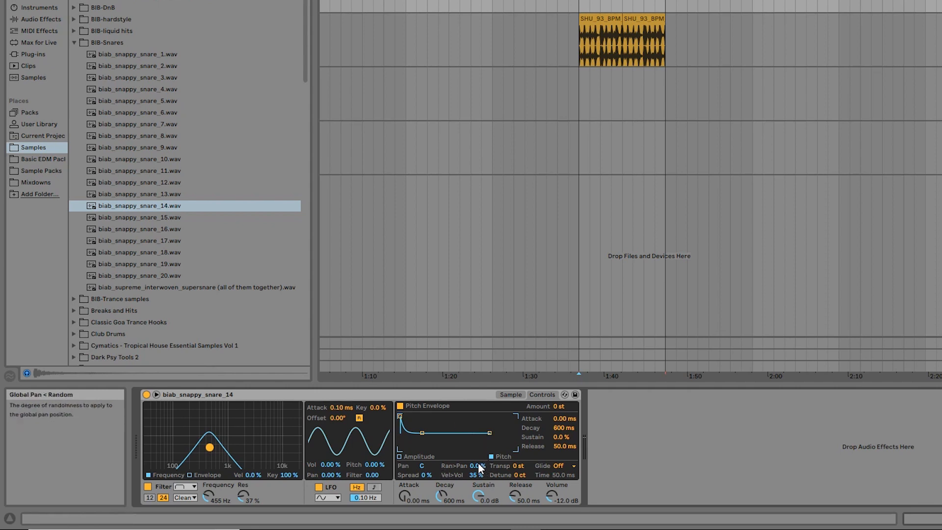
Try Portamento as the glide mode and switch it to Glide.
{"action": "left_click", "coordinate": [563, 466]}
{"action": "left_click", "coordinate": [564, 484]}
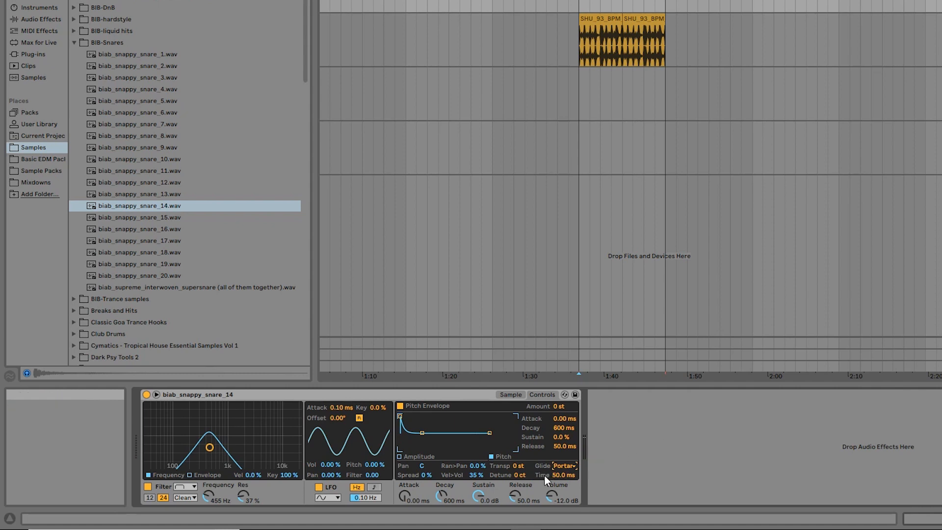
{"action": "left_click", "coordinate": [555, 466]}
{"action": "left_click", "coordinate": [559, 492]}
Try the voice spread at 100 % and return it to 0 %.
{"action": "left_click_drag", "start_coordinate": [416, 472], "coordinate": [423, 465]}
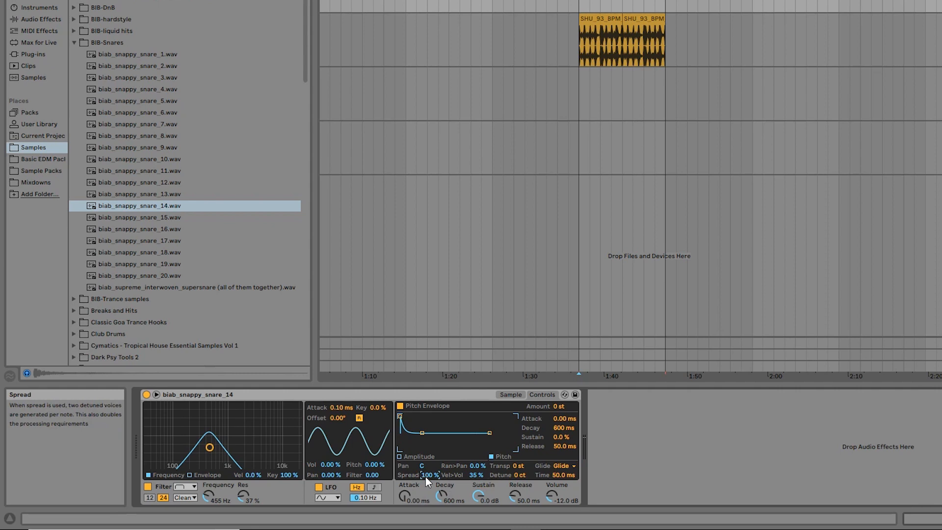
{"action": "key", "text": "Delete"}
{"action": "left_click_drag", "start_coordinate": [426, 475], "coordinate": [426, 459]}
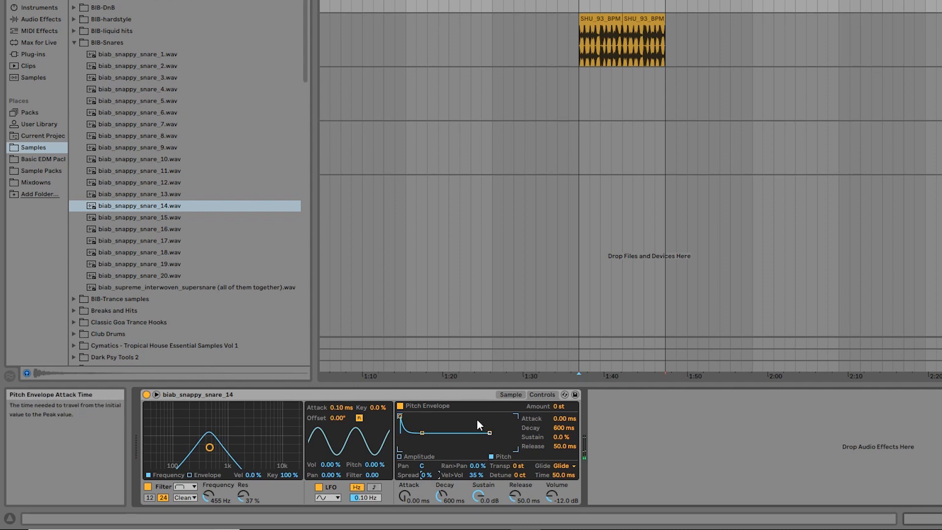
Shape the pitch envelope with 0.48 ms attack, 60.0 s decay and 66 % sustain, trying amounts of +48 and +32 st before resetting to 0 st.
{"action": "left_click_drag", "start_coordinate": [403, 416], "coordinate": [426, 417]}
{"action": "left_click_drag", "start_coordinate": [560, 406], "coordinate": [559, 373]}
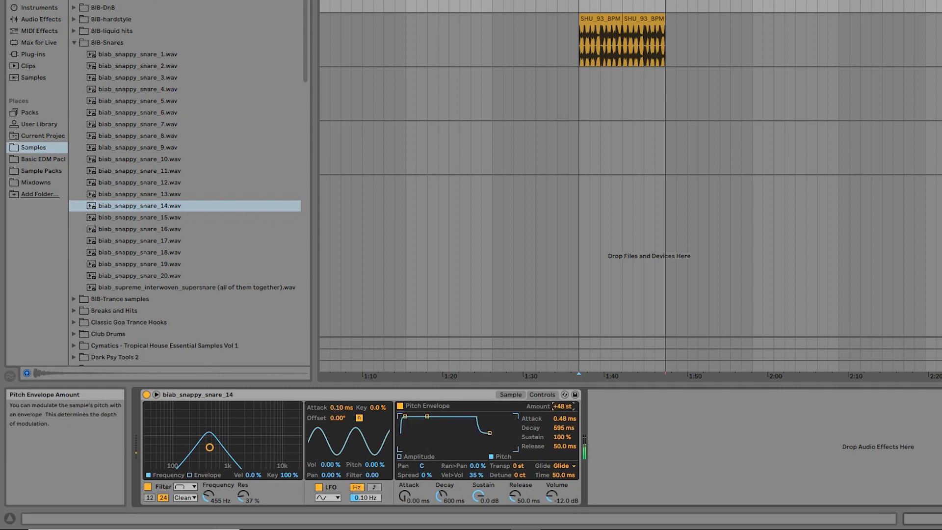
{"action": "left_click_drag", "start_coordinate": [562, 406], "coordinate": [562, 410]}
{"action": "mouse_move", "coordinate": [427, 417]}
{"action": "left_mouse_down"}
{"action": "mouse_move", "coordinate": [426, 448]}
{"action": "mouse_move", "coordinate": [416, 426]}
{"action": "mouse_move", "coordinate": [422, 448]}
{"action": "mouse_move", "coordinate": [443, 422]}
{"action": "left_mouse_up"}
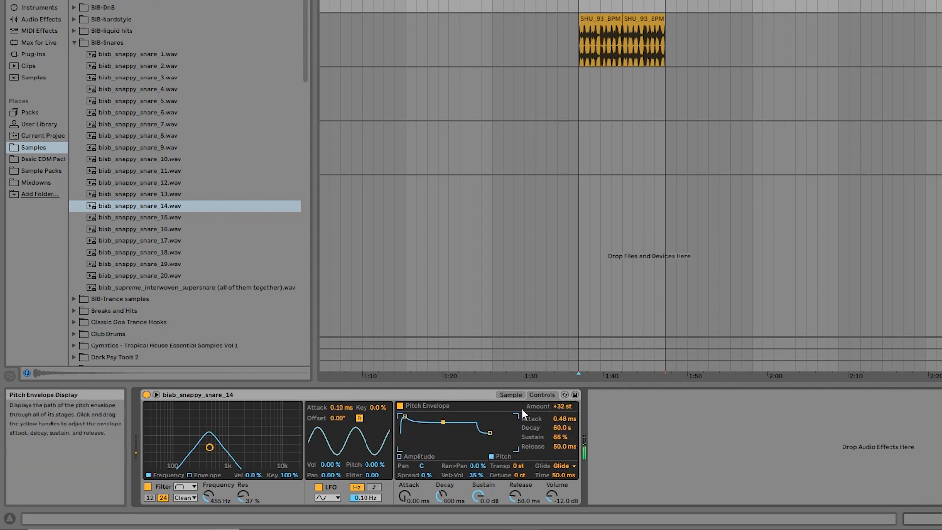
{"action": "double_click", "coordinate": [554, 408]}
Set the filter to 1.06 kHz with 30 % resonance, and shape its envelope with 0.62 ms attack, 60.0 s decay and 85 % sustain.
{"action": "left_click_drag", "start_coordinate": [209, 447], "coordinate": [228, 451]}
{"action": "mouse_move", "coordinate": [207, 495]}
{"action": "left_mouse_down"}
{"action": "mouse_move", "coordinate": [207, 478]}
{"action": "mouse_move", "coordinate": [207, 493]}
{"action": "left_mouse_up"}
{"action": "left_click", "coordinate": [189, 475]}
{"action": "mouse_move", "coordinate": [187, 458]}
{"action": "left_mouse_down"}
{"action": "mouse_move", "coordinate": [188, 444]}
{"action": "mouse_move", "coordinate": [183, 454]}
{"action": "mouse_move", "coordinate": [193, 462]}
{"action": "left_mouse_up"}
{"action": "left_click_drag", "start_coordinate": [151, 425], "coordinate": [157, 425]}
{"action": "left_click_drag", "start_coordinate": [193, 463], "coordinate": [207, 434]}
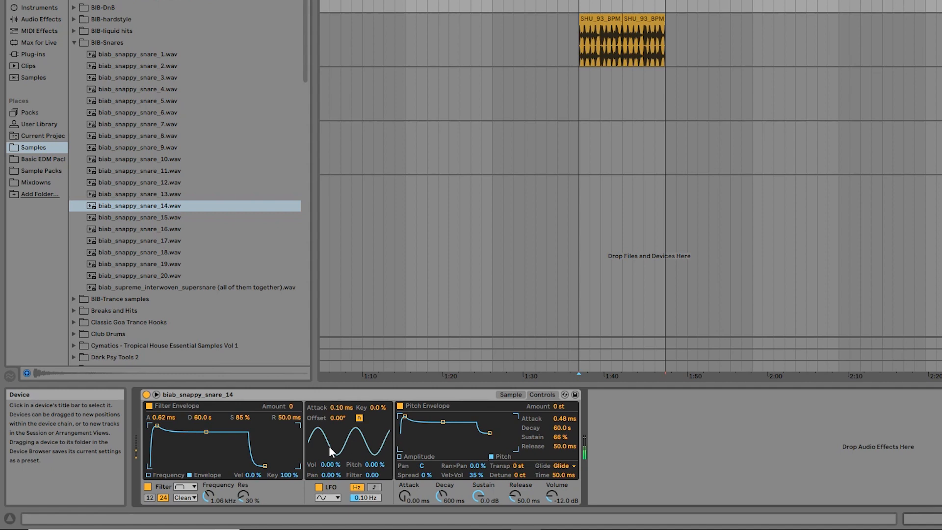
Apply the LFO at 100 % to pitch and 24.0 to the filter with a 2.62 Hz rate, and return to the sample view.
{"action": "left_click_drag", "start_coordinate": [375, 464], "coordinate": [375, 442]}
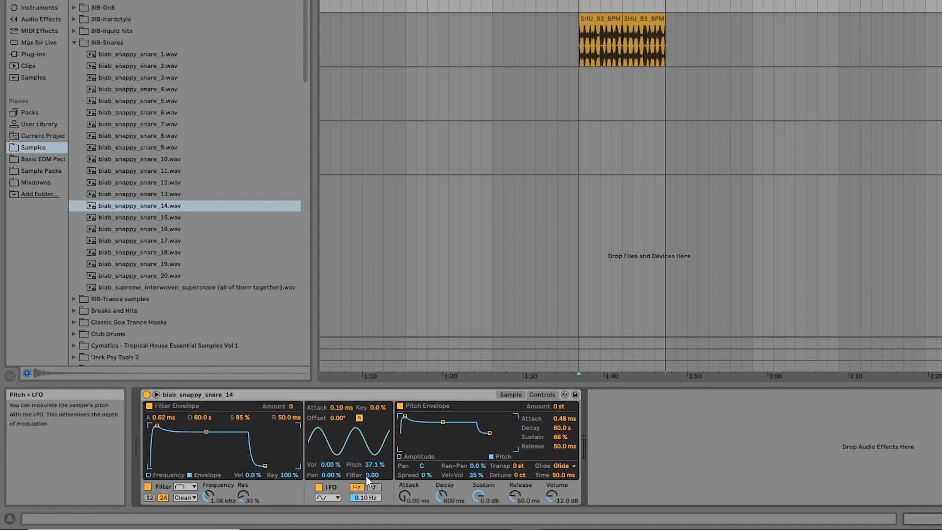
{"action": "left_click_drag", "start_coordinate": [370, 465], "coordinate": [370, 424]}
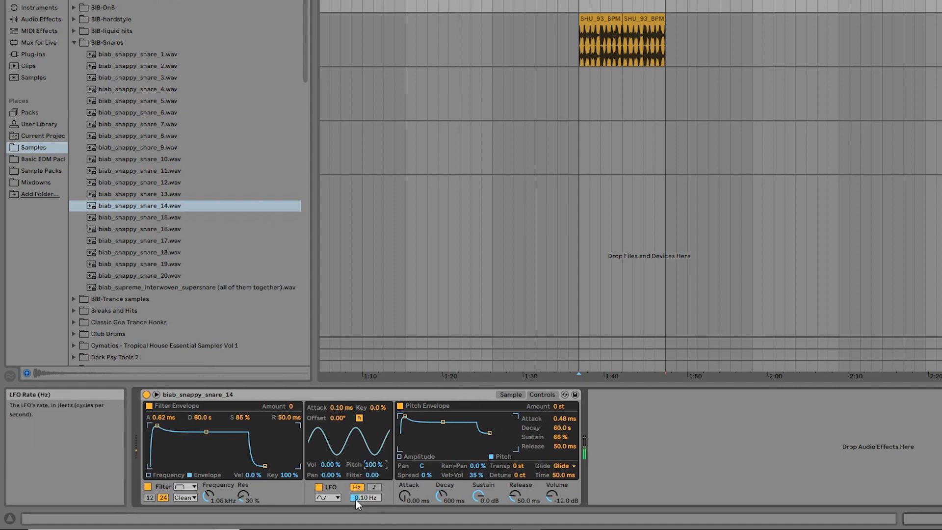
{"action": "left_click_drag", "start_coordinate": [358, 497], "coordinate": [357, 438]}
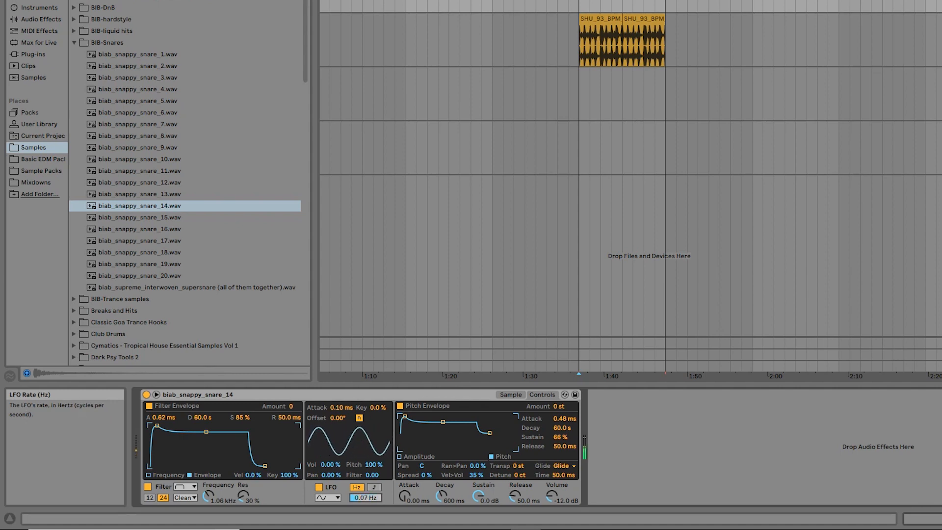
{"action": "left_click_drag", "start_coordinate": [357, 438], "coordinate": [358, 443]}
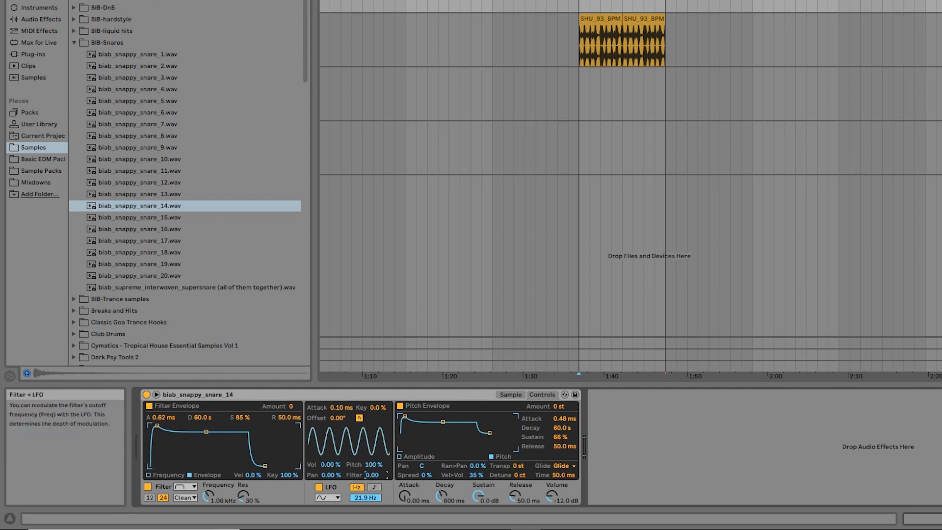
{"action": "left_click_drag", "start_coordinate": [359, 496], "coordinate": [359, 527]}
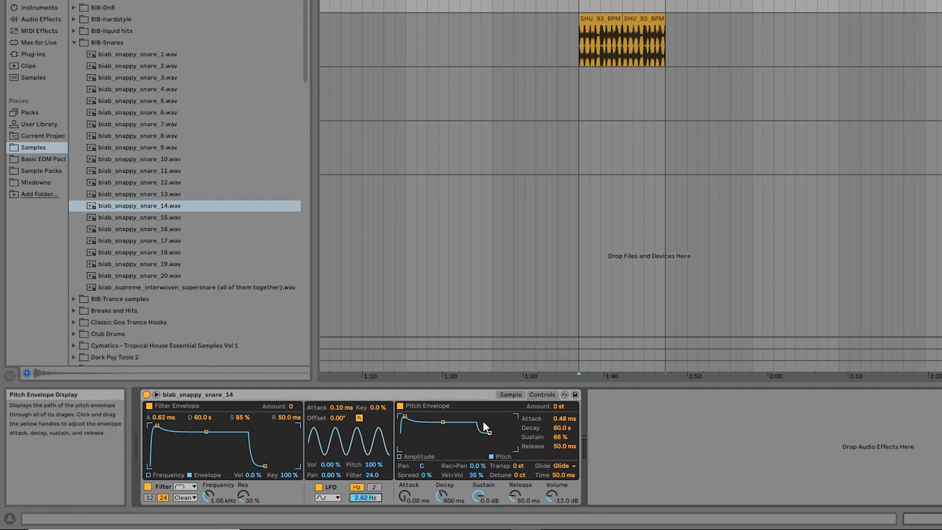
{"action": "left_click", "coordinate": [505, 396]}
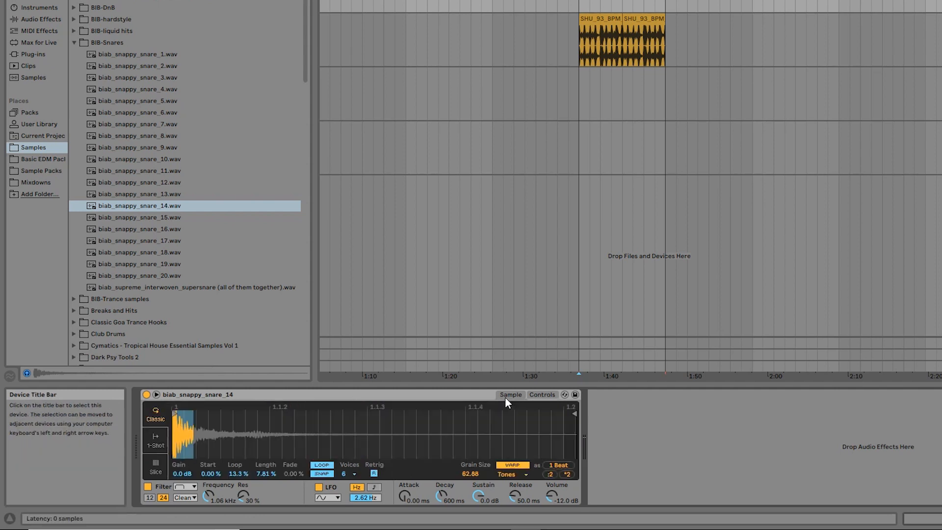